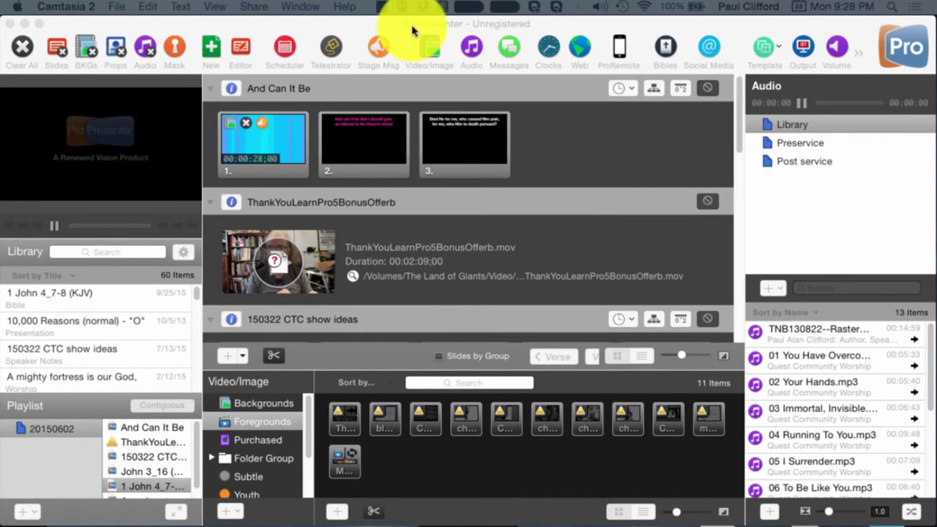
Bring the ProPresenter 6 window with the 20150602 playlist to the front
{"action": "left_click", "coordinate": [666, 49]}
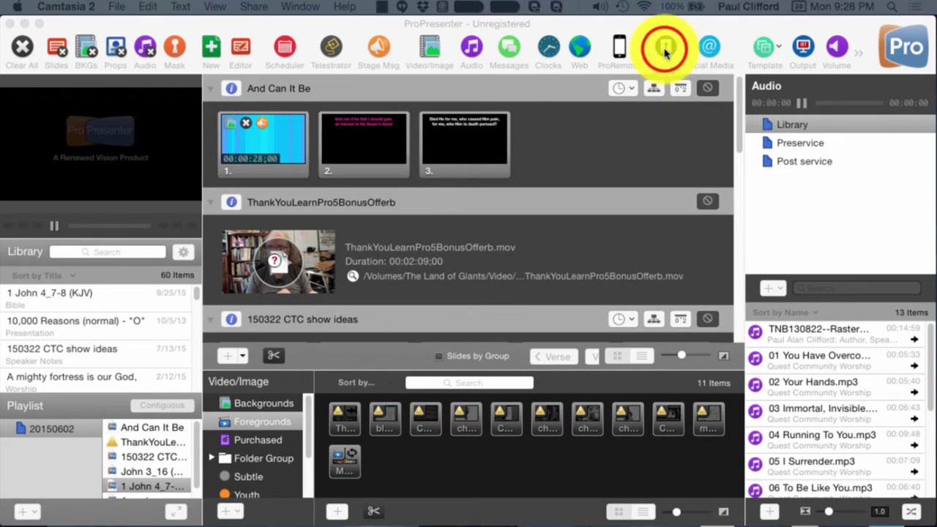
In the King James Bible lookup, replace 1 John 4:7-8 with the reference Acts 26:24
{"action": "left_click", "coordinate": [665, 50]}
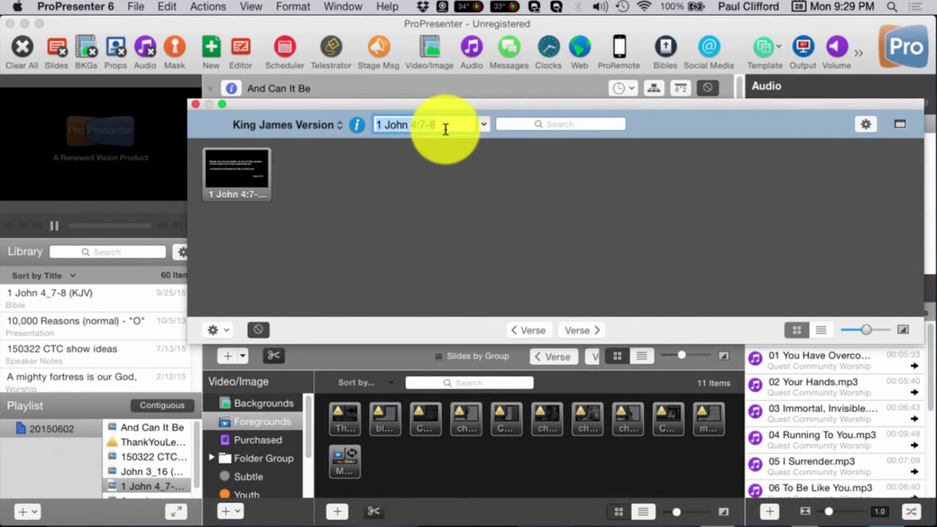
{"action": "key", "text": "BackSpace"}
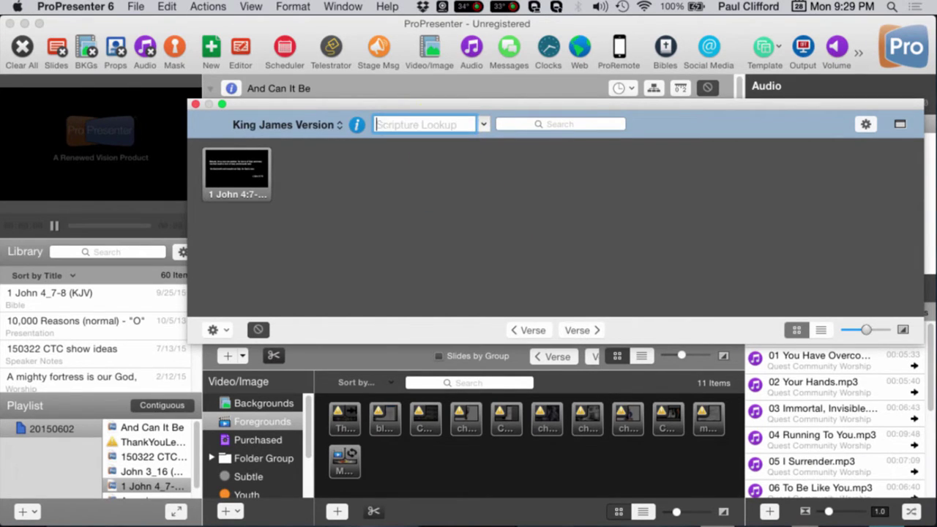
{"action": "type", "text": "Acts 26:24"}
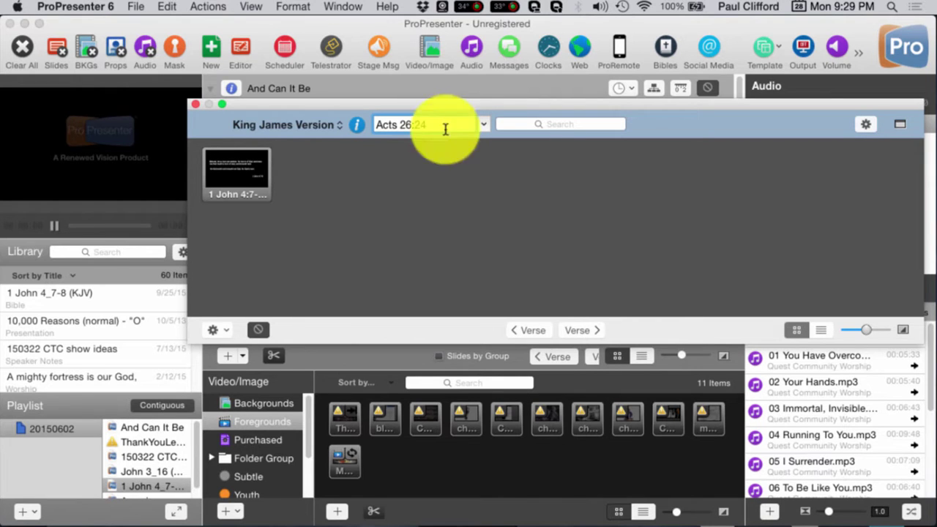
{"action": "left_click", "coordinate": [528, 126]}
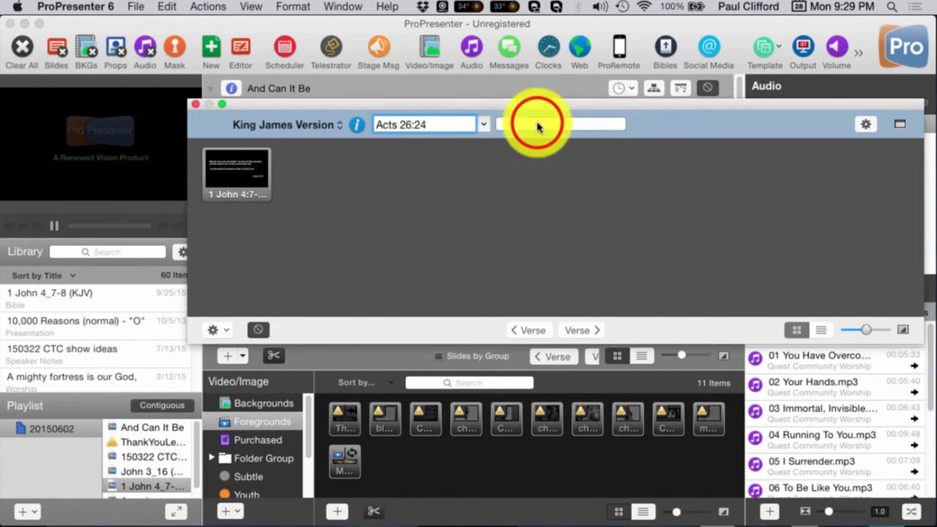
Save the Acts 26:24 verse slide to the selected 20150602 playlist
{"action": "left_click", "coordinate": [533, 124]}
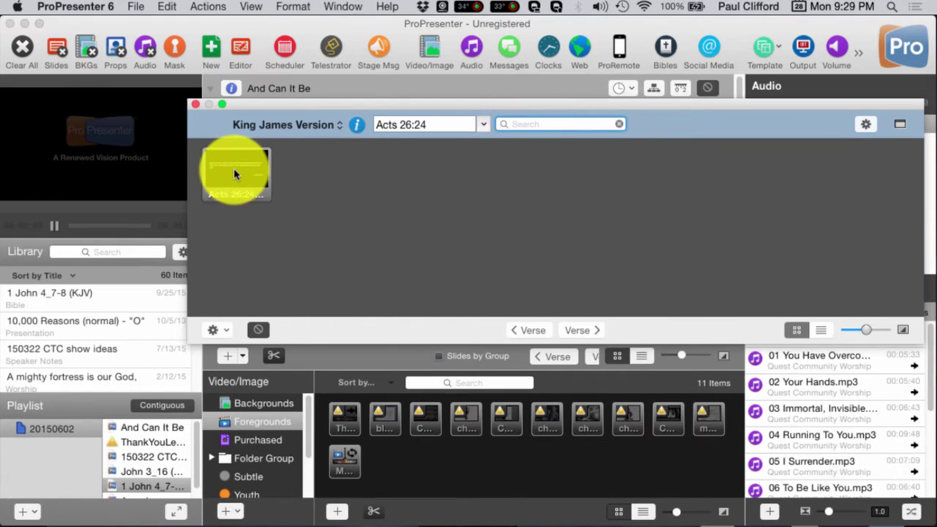
{"action": "left_click", "coordinate": [213, 330]}
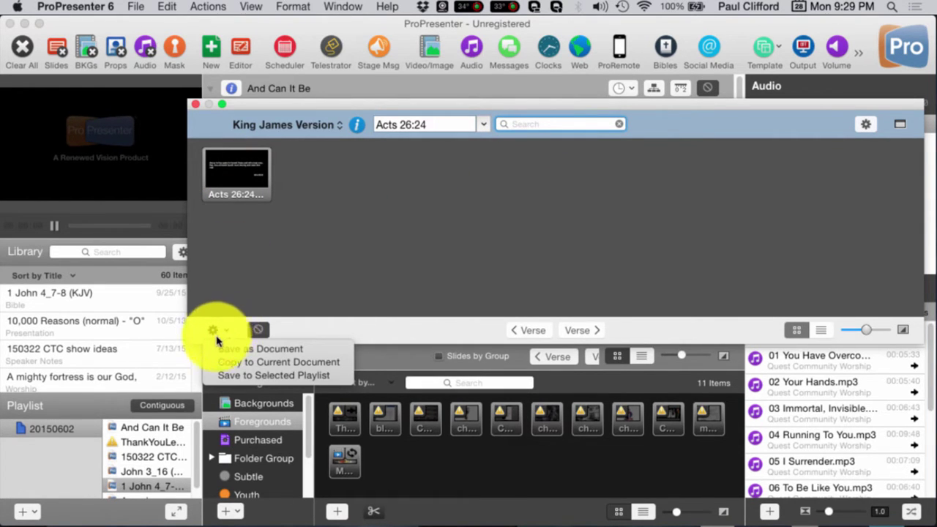
{"action": "left_click", "coordinate": [235, 376]}
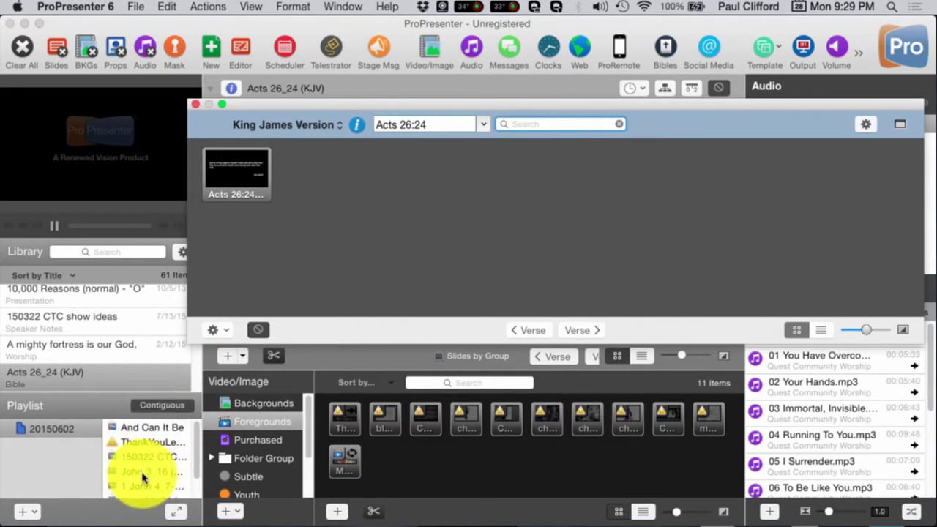
{"action": "scroll", "coordinate": [143, 468], "scroll_direction": "down", "scroll_amount": 2}
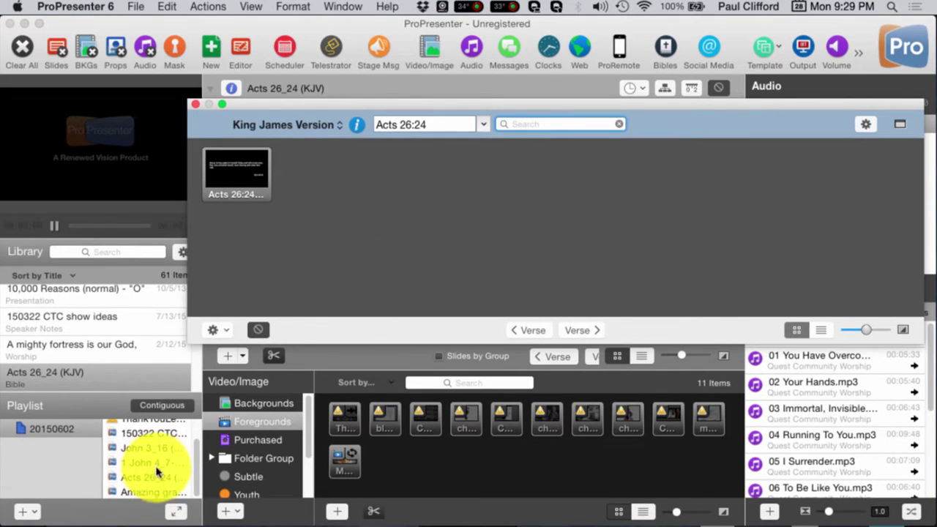
{"action": "left_click", "coordinate": [238, 333]}
{"action": "left_click", "coordinate": [235, 334]}
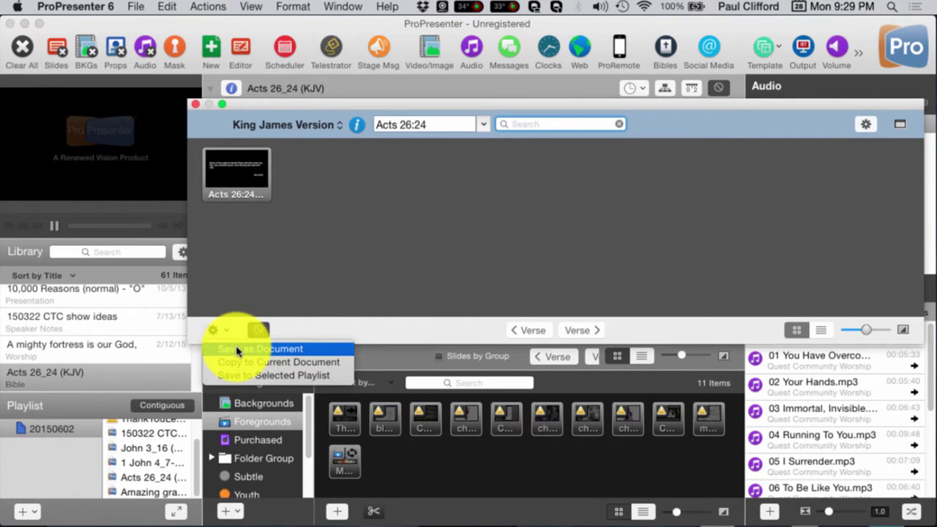
Save the Acts 26:24 verse as a library document
{"action": "left_click", "coordinate": [237, 350]}
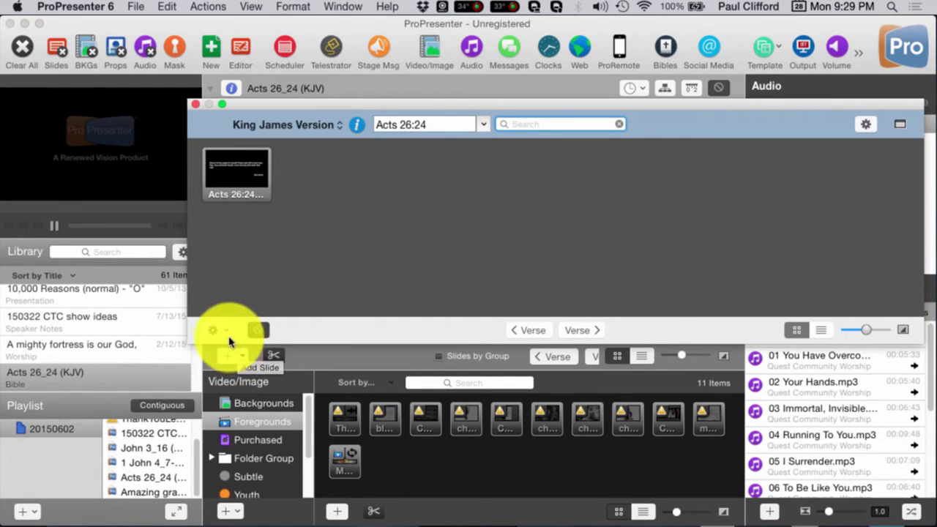
{"action": "scroll", "coordinate": [125, 356], "scroll_direction": "down", "scroll_amount": 5}
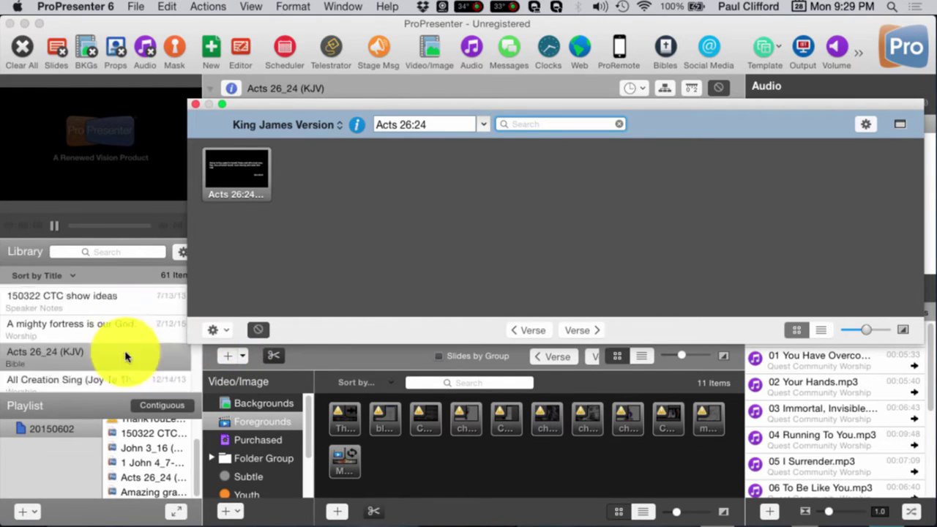
{"action": "scroll", "coordinate": [125, 357], "scroll_direction": "up", "scroll_amount": 2}
{"action": "scroll", "coordinate": [125, 356], "scroll_direction": "up", "scroll_amount": 4}
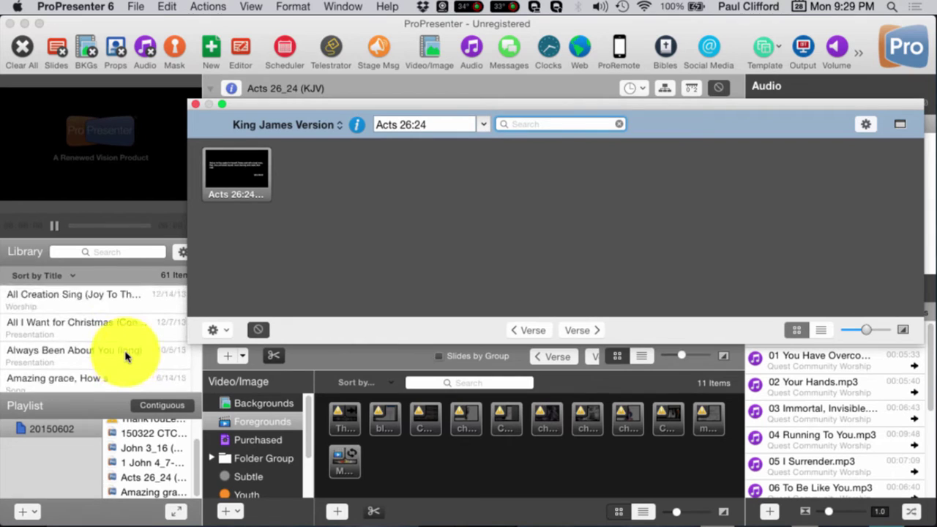
Look up Hebrews 13:16 in the Scripture Lookup field
{"action": "left_click", "coordinate": [414, 126]}
{"action": "type", "text": "Acts"}
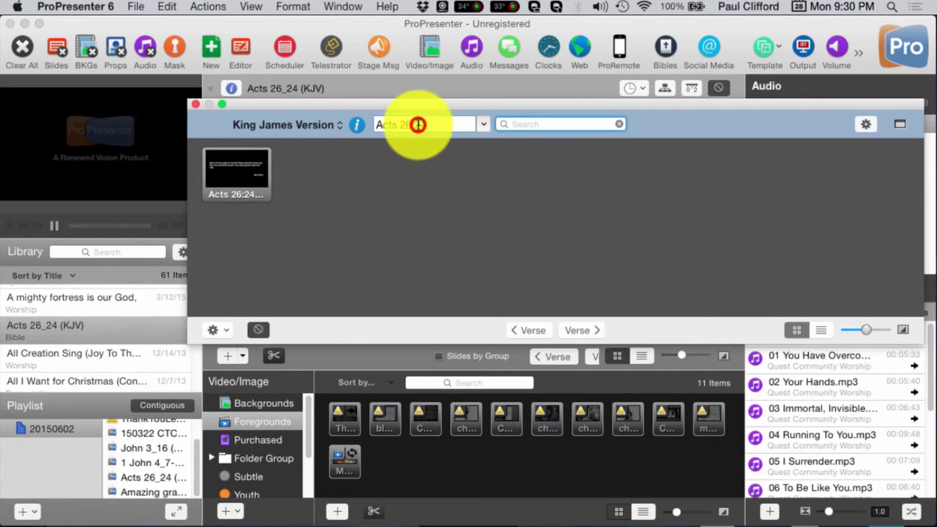
{"action": "type", "text": " 26:"}
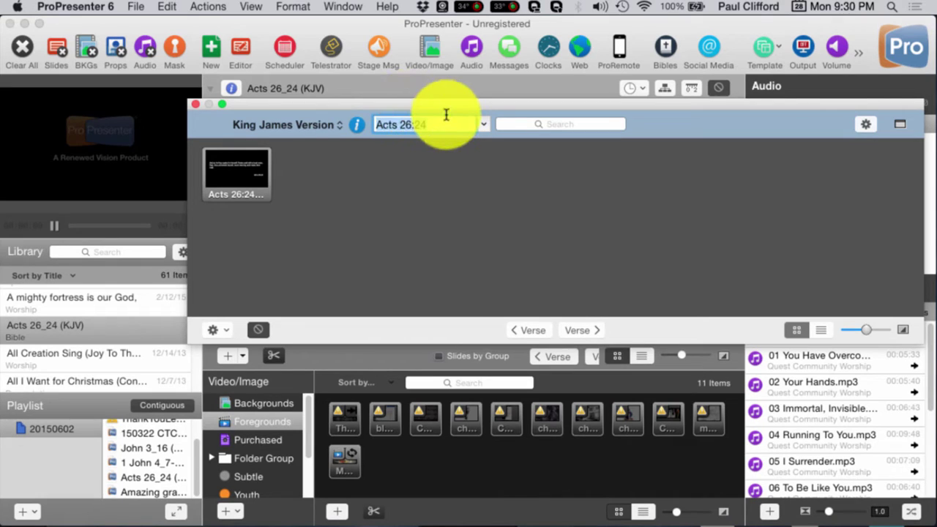
{"action": "type", "text": "Hebrews 13:16"}
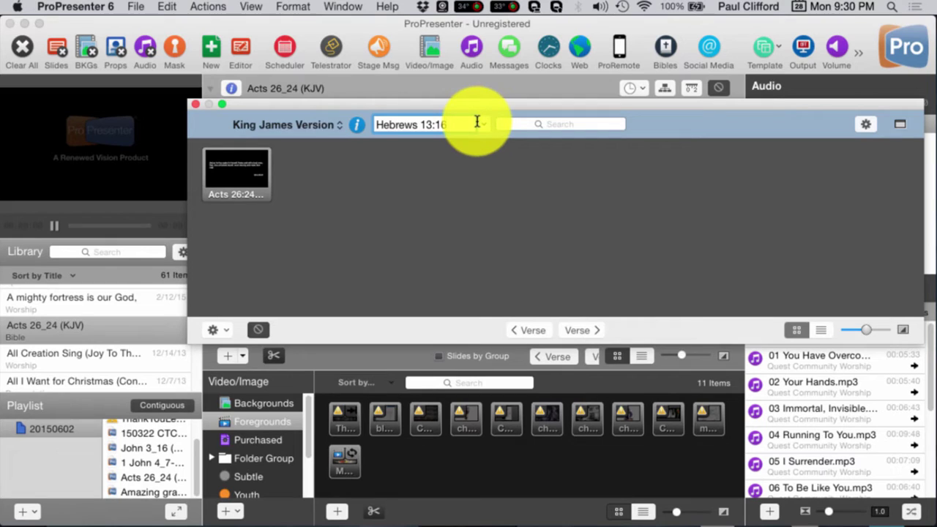
{"action": "key", "text": "Return"}
Save Hebrews 13:16 (KJV) as a library document and copy its verse into the current document
{"action": "left_click", "coordinate": [220, 330]}
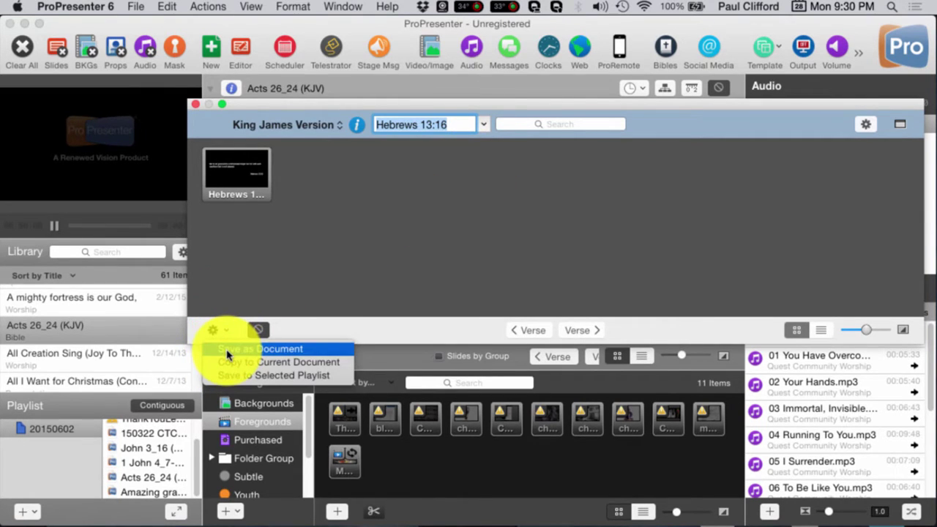
{"action": "left_click", "coordinate": [227, 349]}
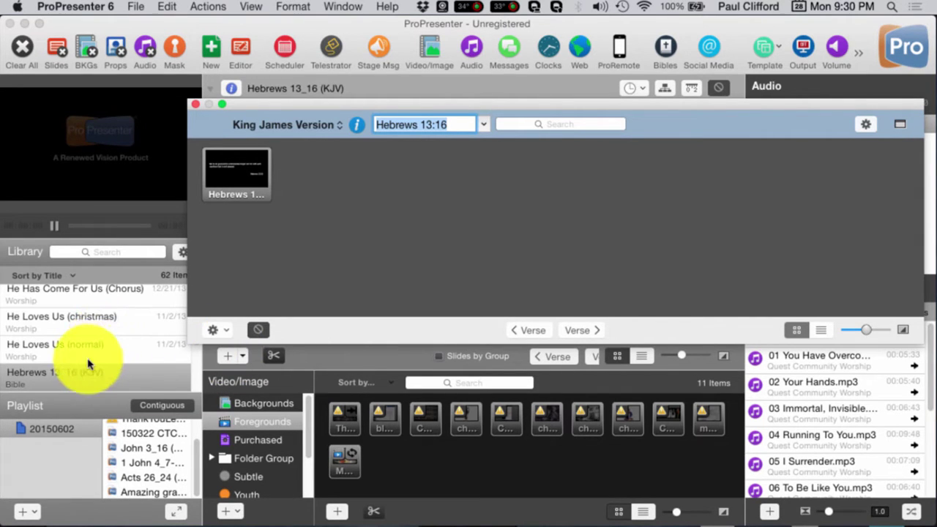
{"action": "scroll", "coordinate": [88, 364], "scroll_direction": "down", "scroll_amount": 3}
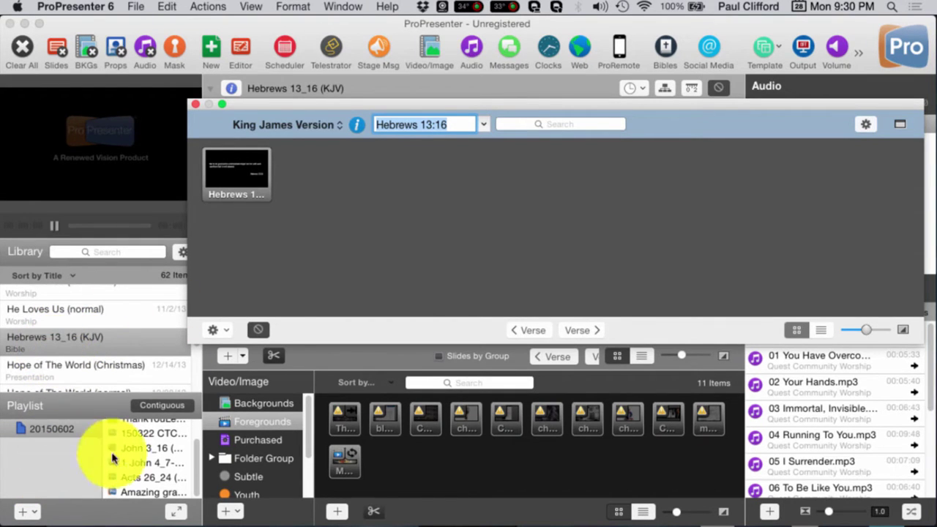
{"action": "left_click", "coordinate": [212, 330]}
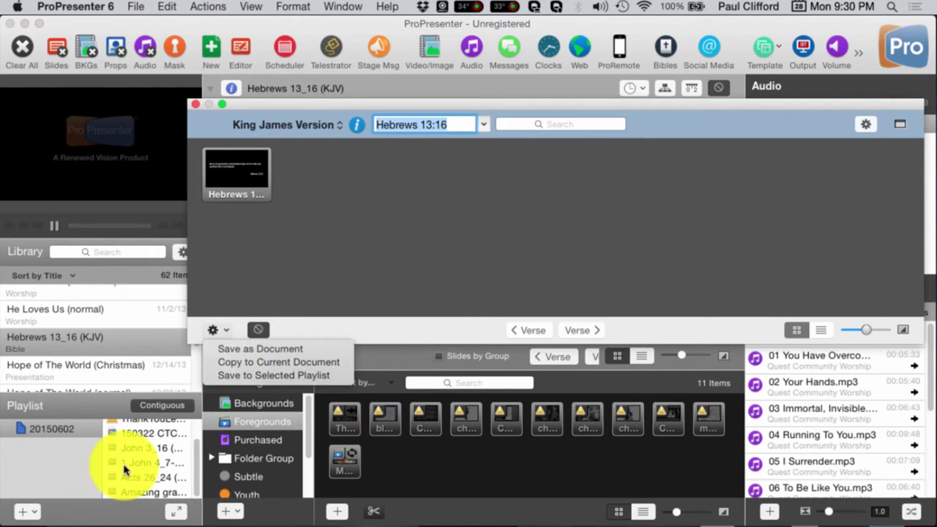
{"action": "left_click", "coordinate": [266, 361]}
Move the Bible window down, open Acts 26_24 from the playlist, and enter reference 1 John 3:16
{"action": "left_click_drag", "start_coordinate": [341, 105], "coordinate": [464, 212]}
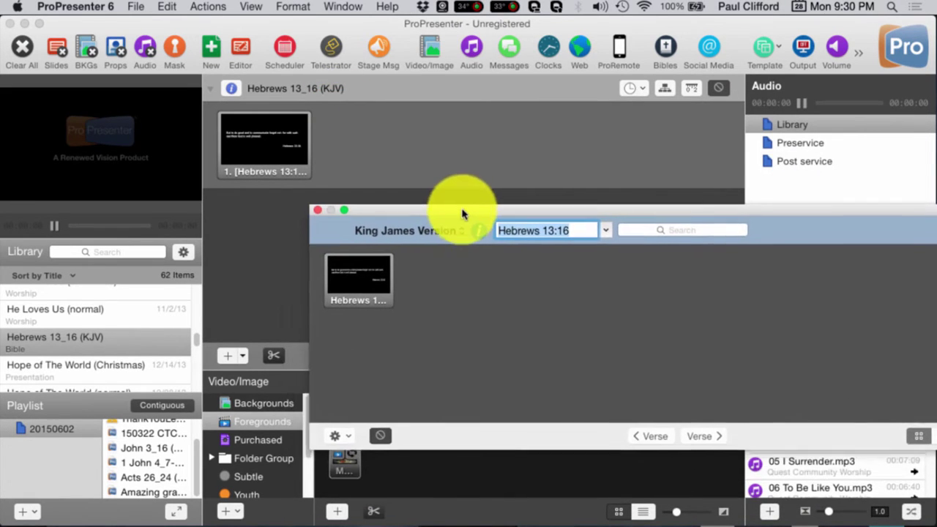
{"action": "left_click", "coordinate": [143, 477]}
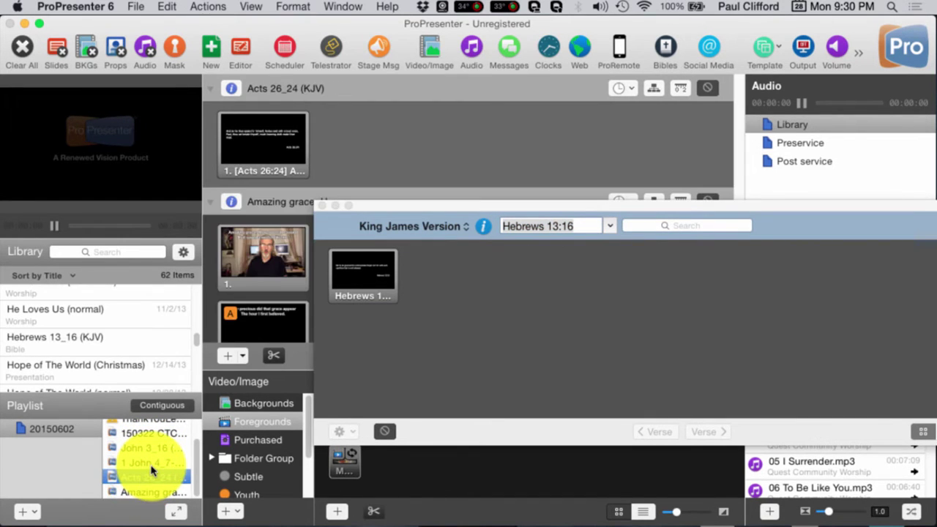
{"action": "left_click", "coordinate": [583, 226]}
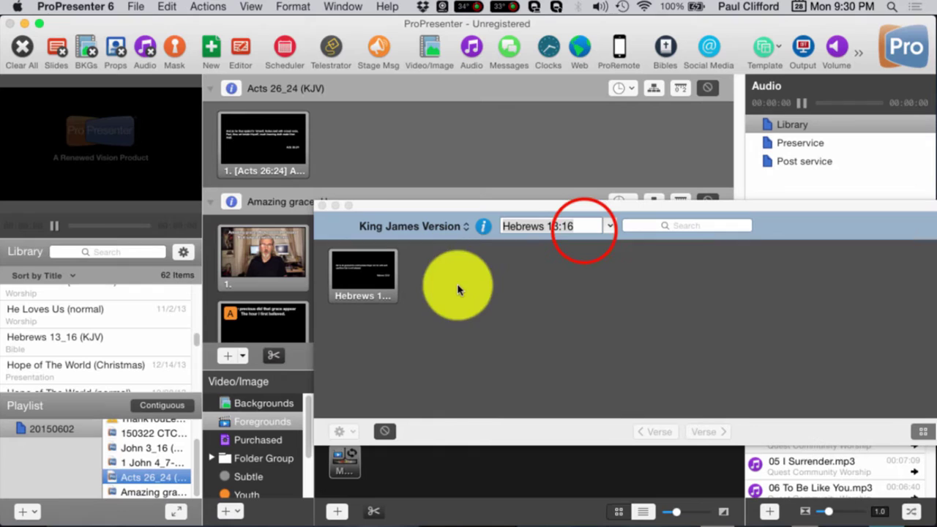
{"action": "left_click", "coordinate": [582, 228]}
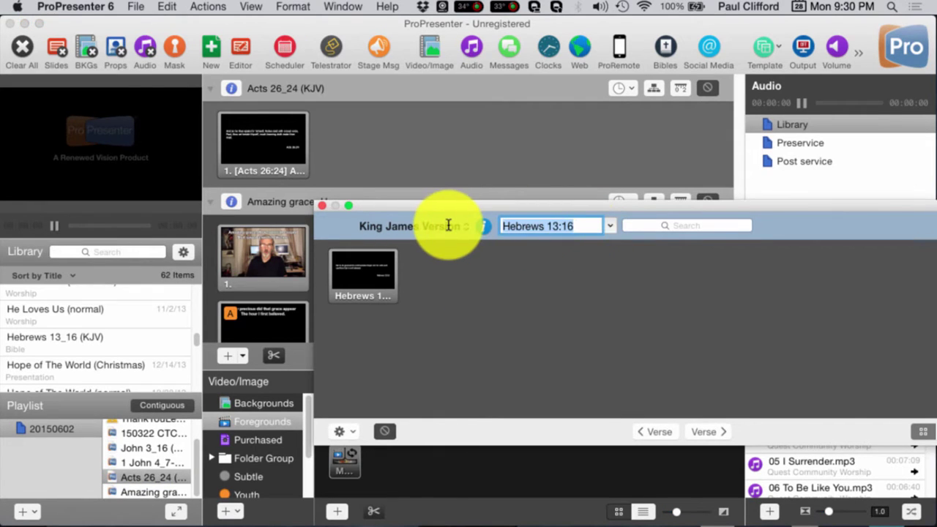
{"action": "type", "text": "1"}
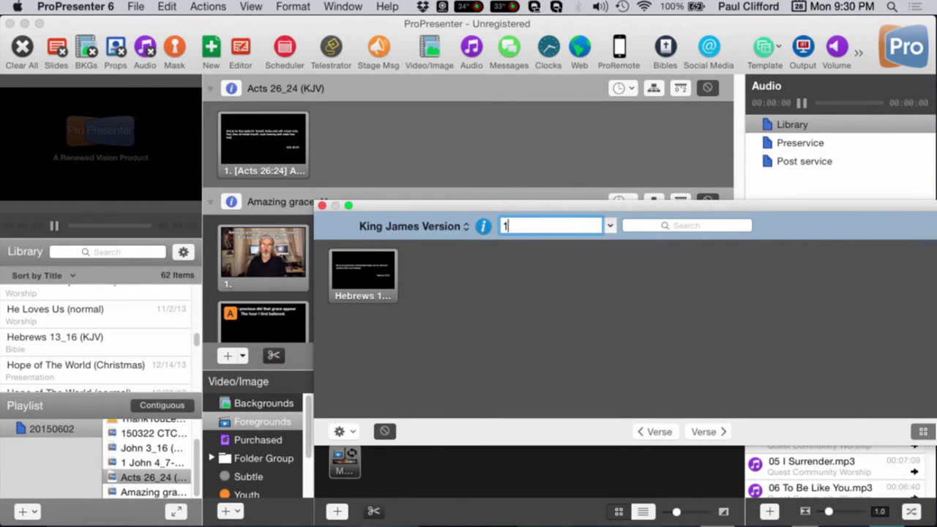
{"action": "type", "text": " John 3:16"}
{"action": "key", "text": "Return"}
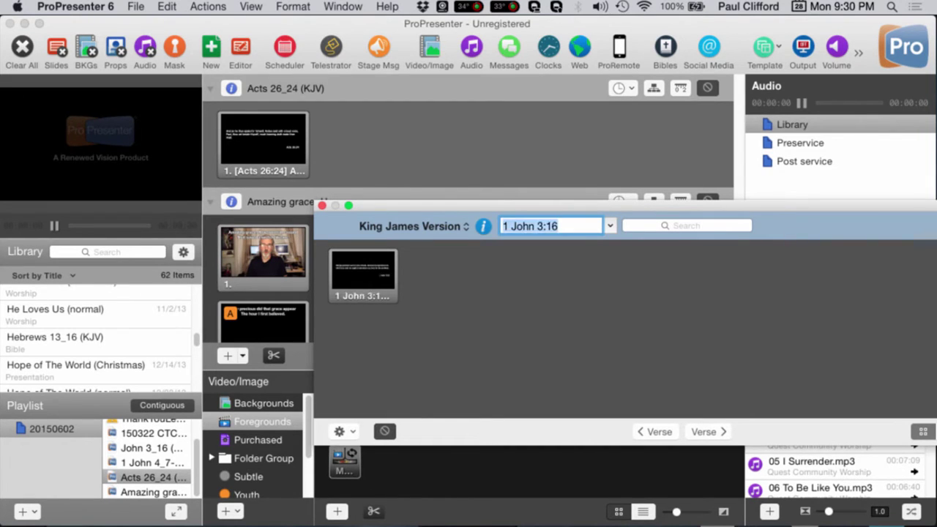
Copy the 1 John 3:16 verse into the Acts 26_24 document as its second slide
{"action": "left_click", "coordinate": [350, 431]}
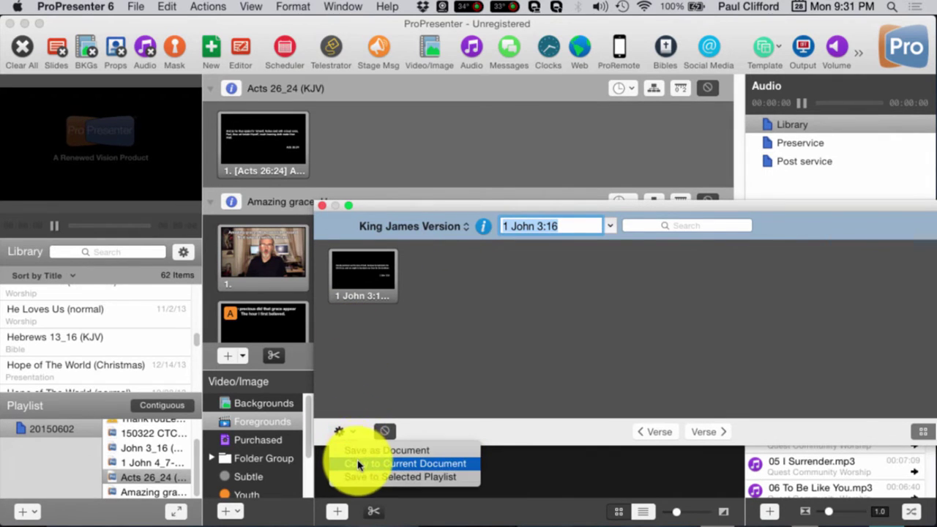
{"action": "left_click", "coordinate": [359, 464]}
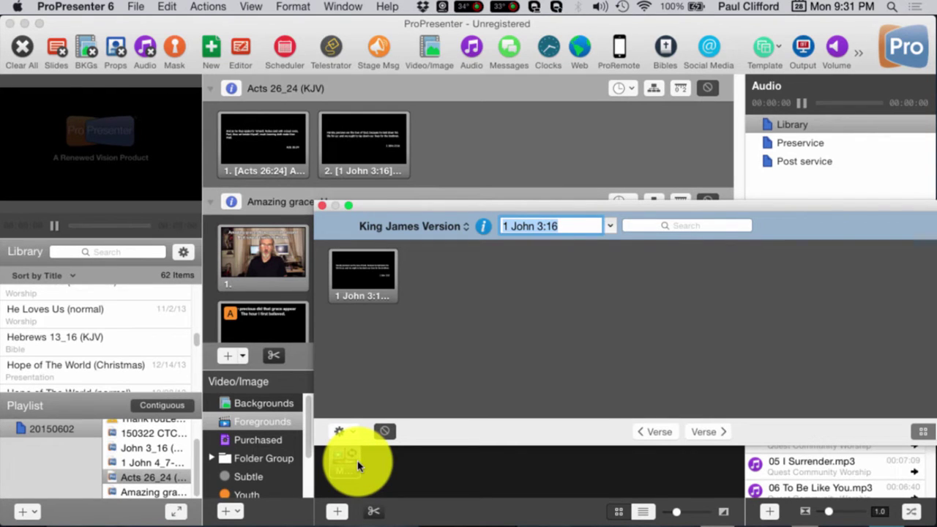
{"action": "left_click", "coordinate": [348, 437]}
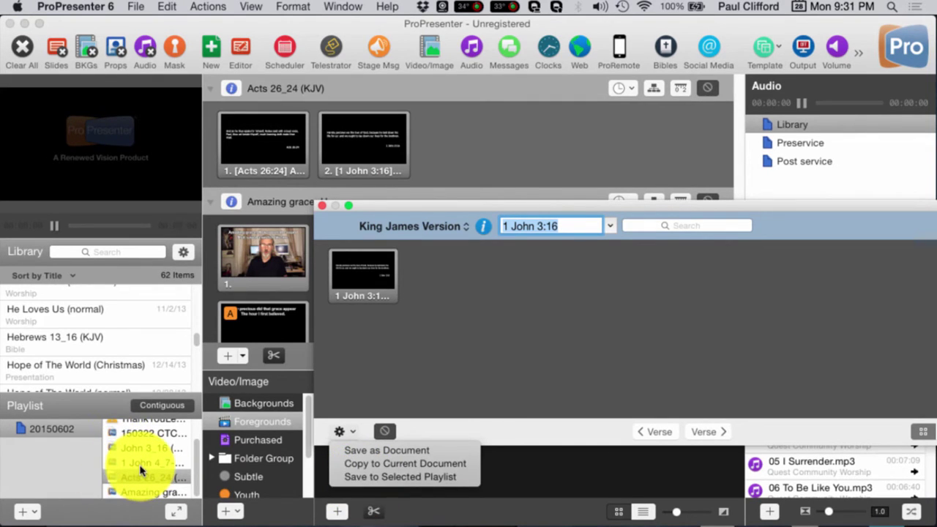
{"action": "left_click", "coordinate": [544, 434]}
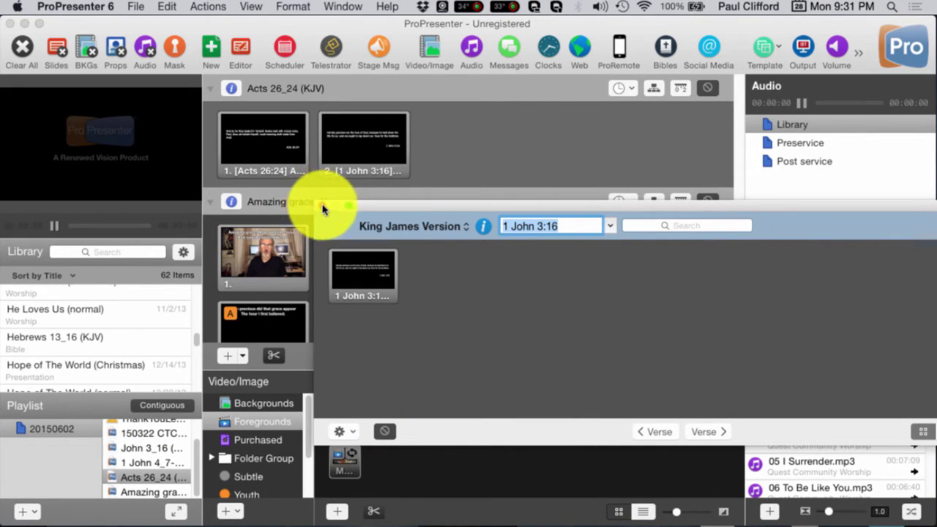
Move the King James Bible window aside and close it
{"action": "left_click_drag", "start_coordinate": [382, 204], "coordinate": [249, 194]}
{"action": "left_click", "coordinate": [182, 192]}
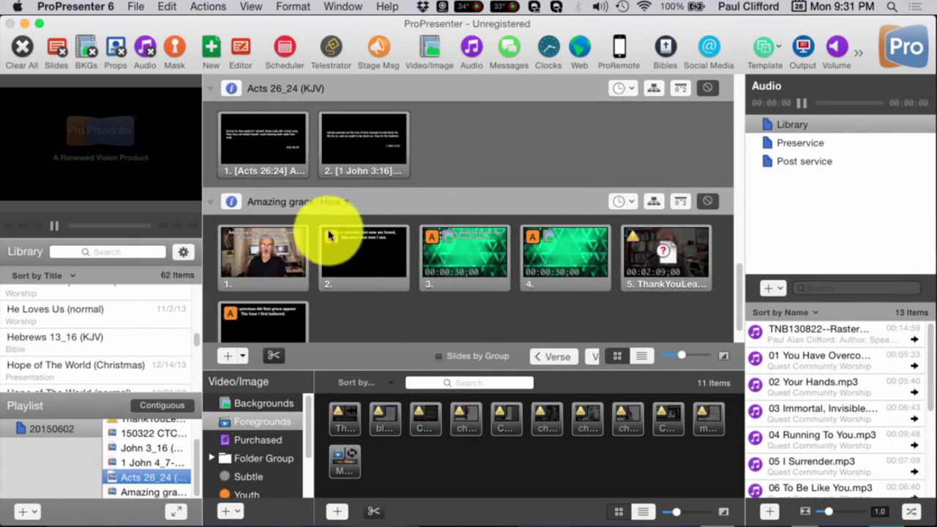
{"action": "scroll", "coordinate": [154, 454], "scroll_direction": "up", "scroll_amount": 1}
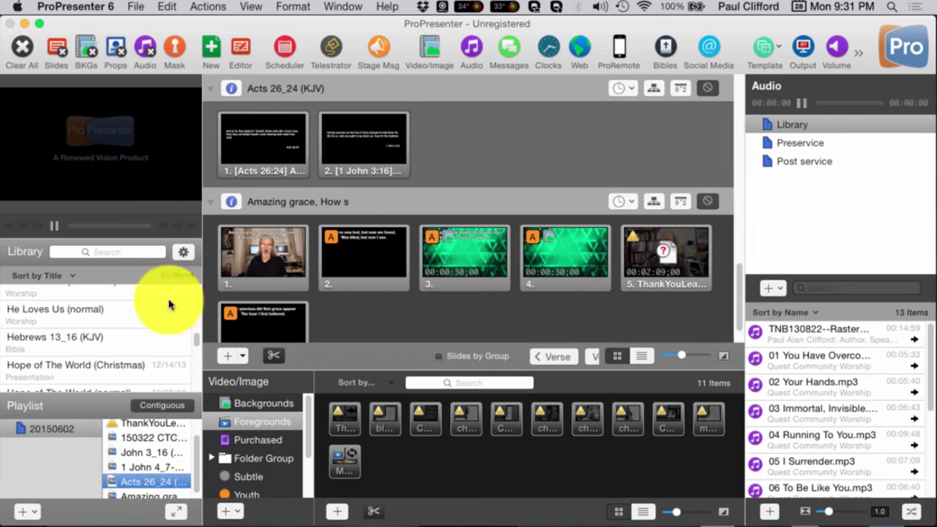
Select the Hebrews 13_16 (KJV) library document and show its slide on output
{"action": "left_click", "coordinate": [42, 335]}
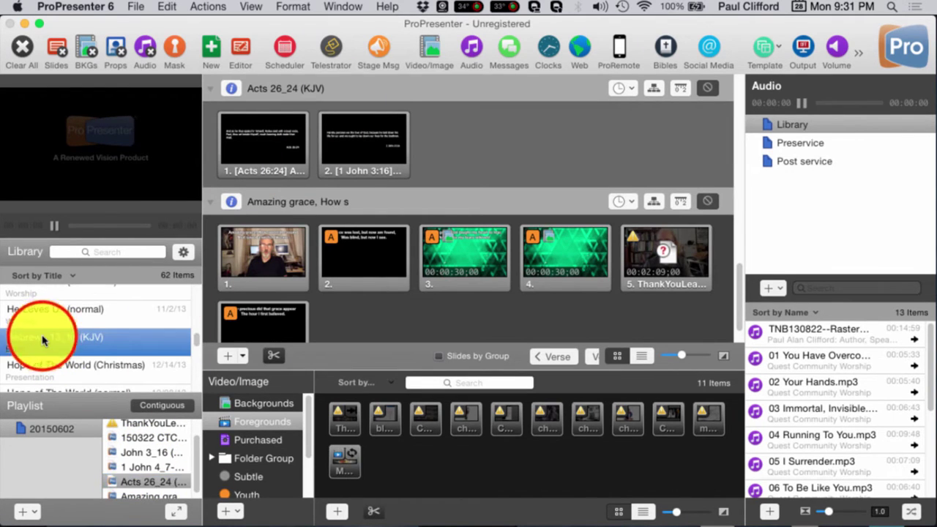
{"action": "left_click", "coordinate": [299, 151]}
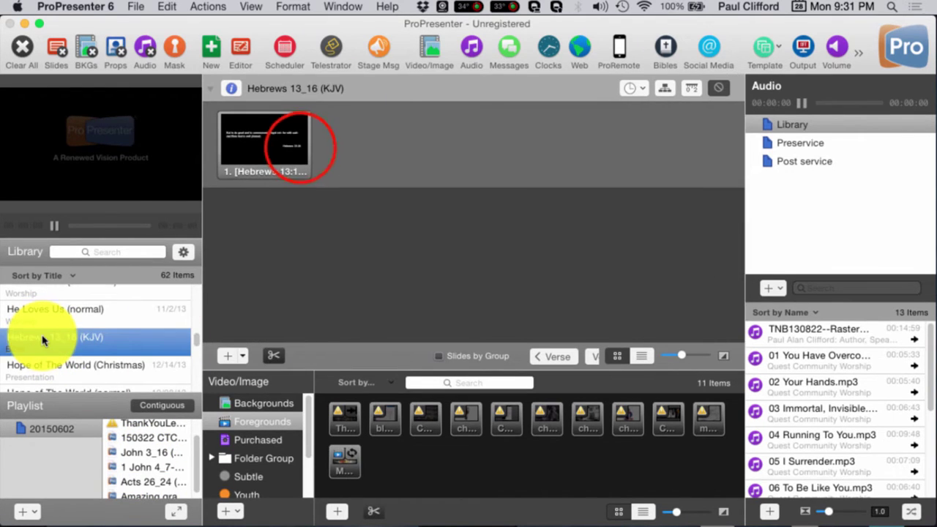
{"action": "right_click", "coordinate": [300, 151]}
{"action": "left_click", "coordinate": [408, 136]}
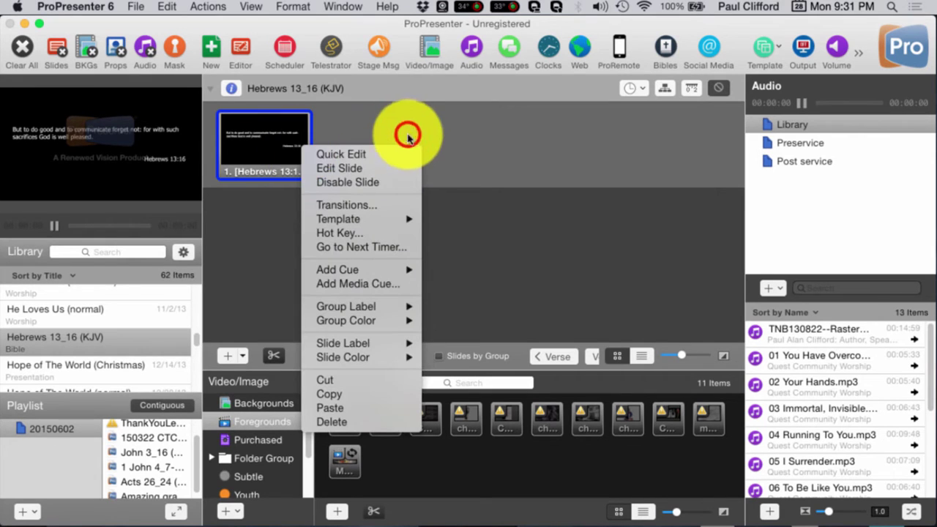
Switch to the playlist's Acts 26_24 document and put its first slide live
{"action": "left_click", "coordinate": [133, 453]}
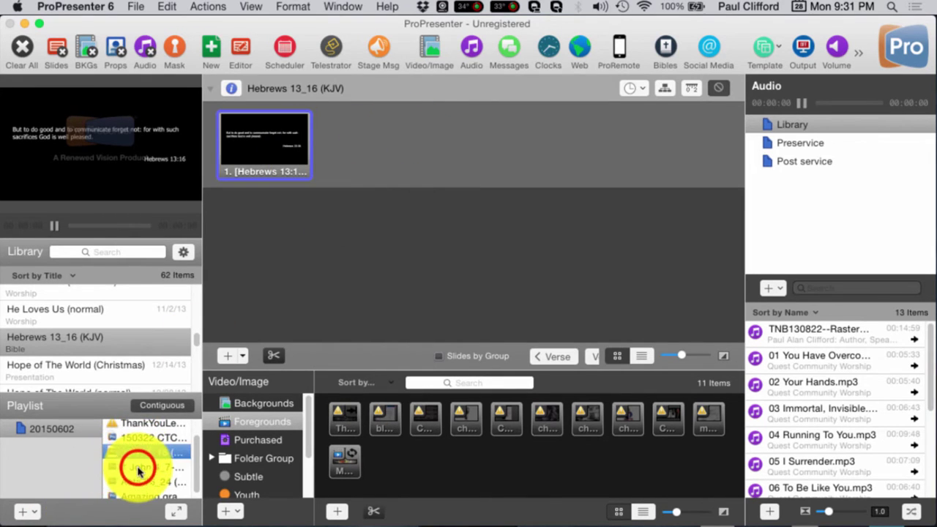
{"action": "left_click", "coordinate": [139, 485]}
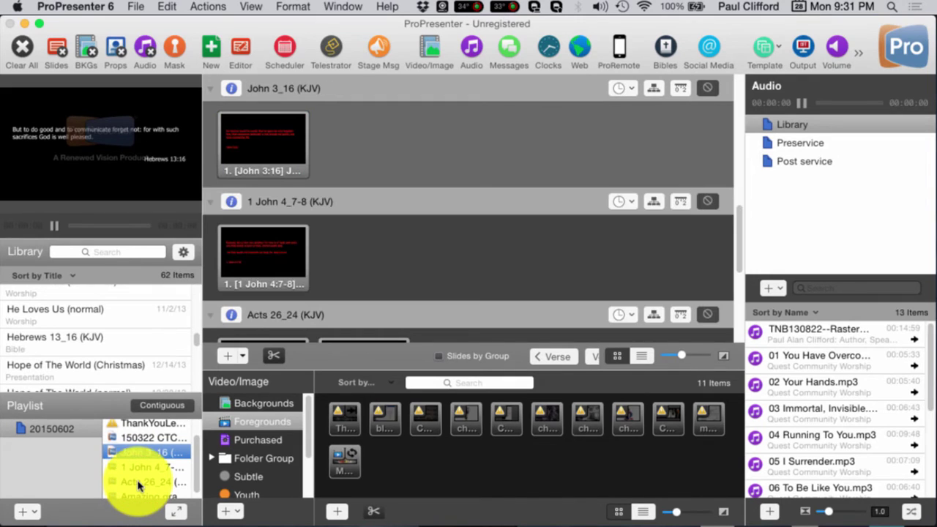
{"action": "left_click", "coordinate": [138, 484]}
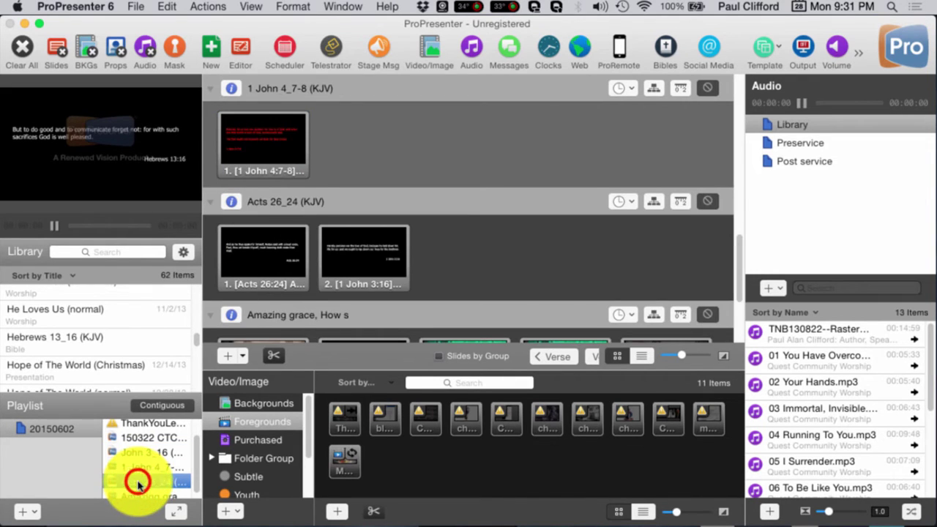
{"action": "left_click", "coordinate": [252, 148]}
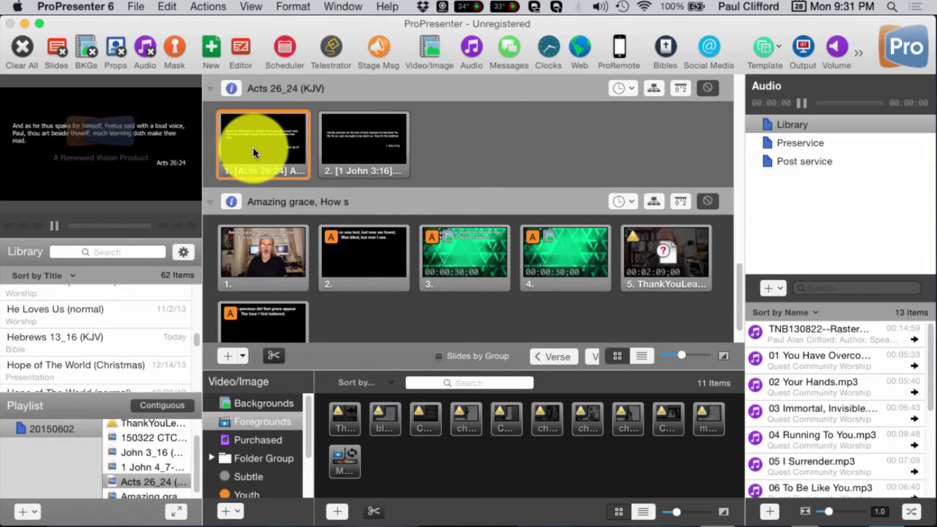
Open the first Acts 26:24 slide with Edit Slide and enter text editing in its verse box
{"action": "right_click", "coordinate": [254, 150]}
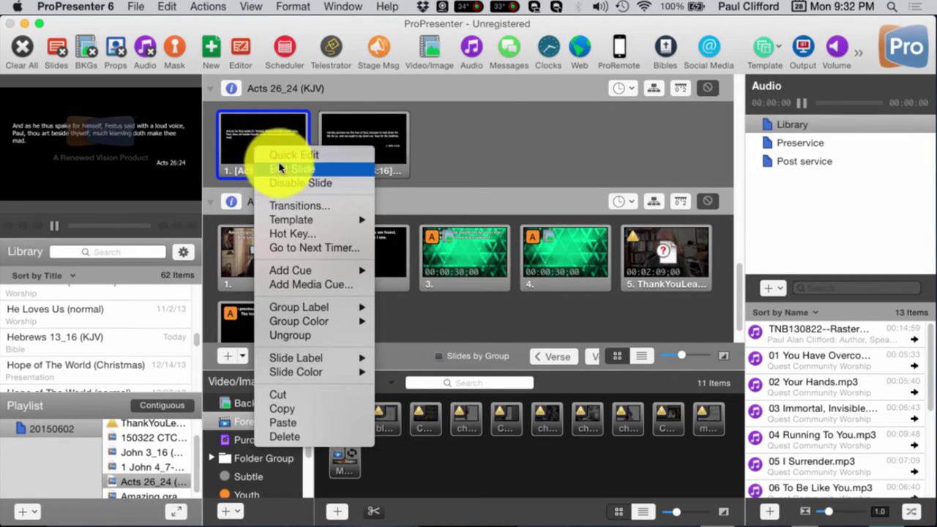
{"action": "left_click", "coordinate": [279, 170]}
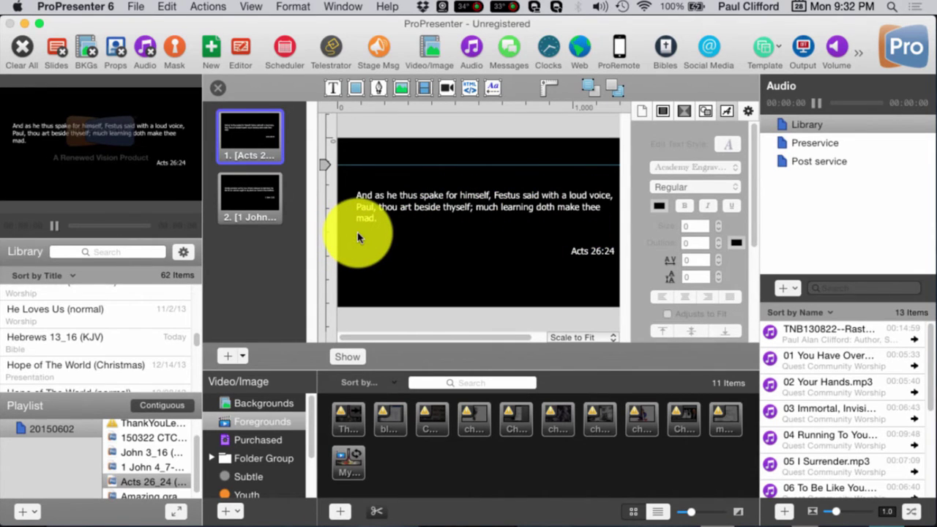
{"action": "left_click", "coordinate": [505, 211]}
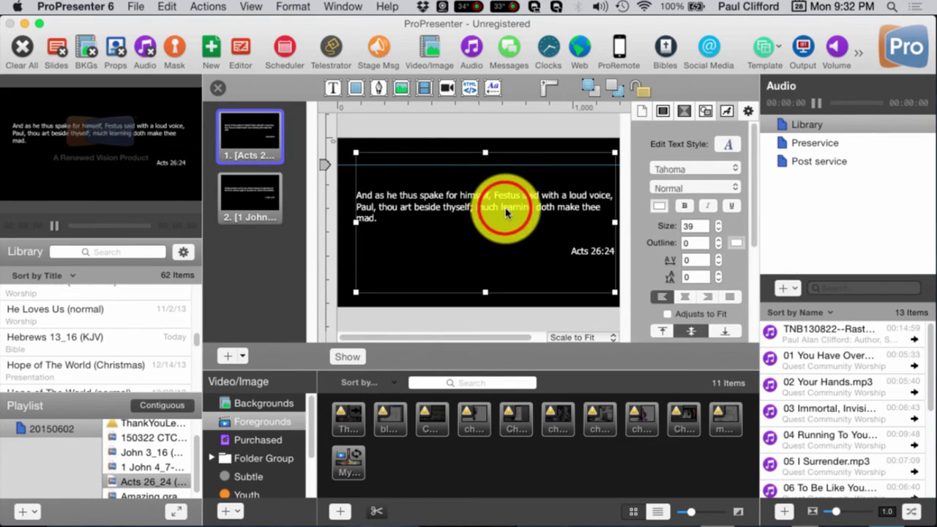
{"action": "left_click", "coordinate": [505, 210]}
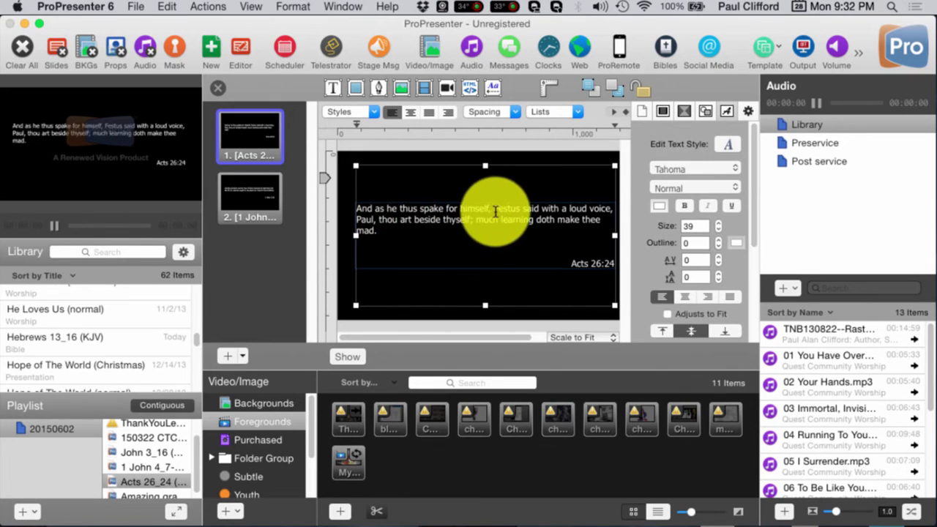
Select the Acts 26:24 reference line and set its size to 48
{"action": "left_click", "coordinate": [565, 262]}
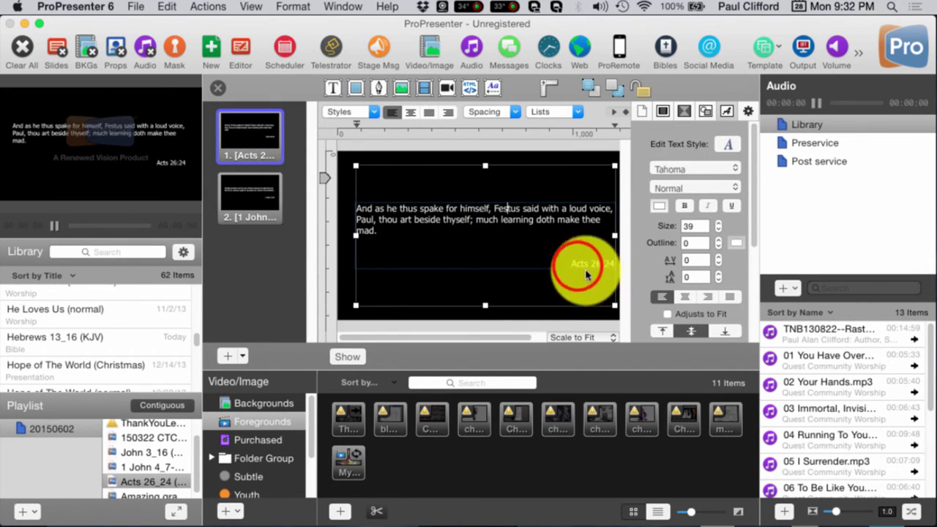
{"action": "left_click_drag", "start_coordinate": [574, 264], "coordinate": [613, 265]}
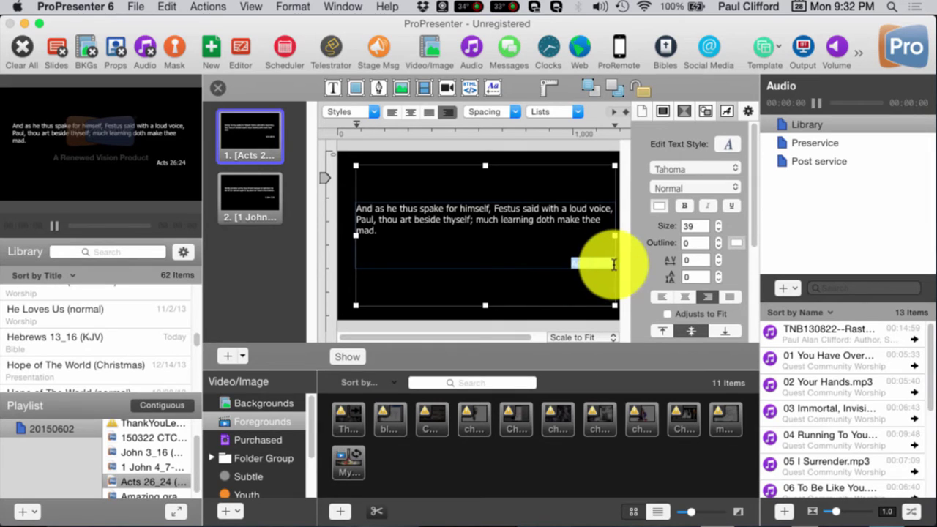
{"action": "left_click", "coordinate": [719, 227]}
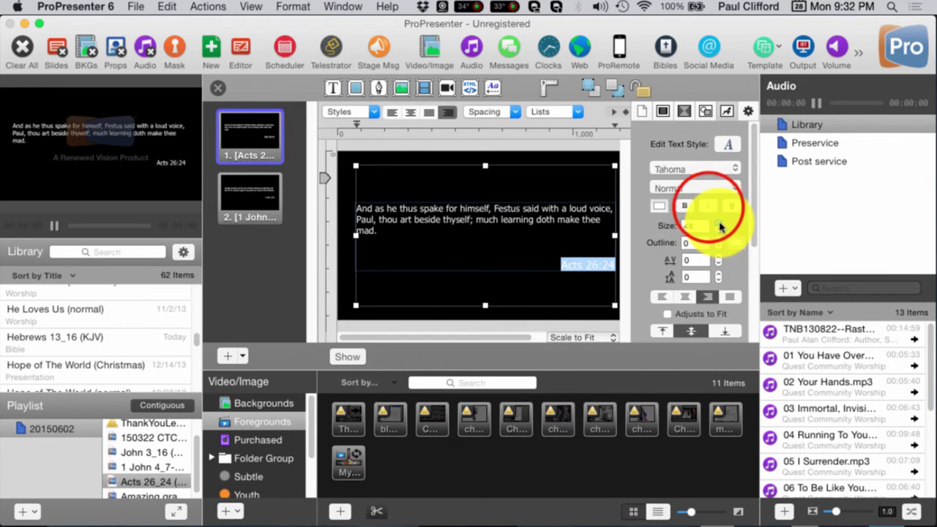
{"action": "left_click", "coordinate": [719, 228]}
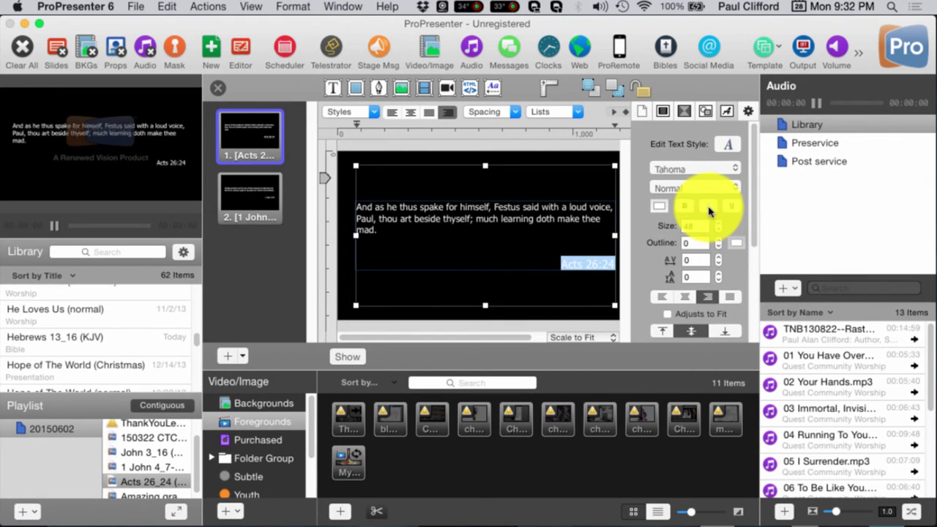
{"action": "left_click", "coordinate": [708, 208]}
Reselect the whole Acts 26:24 reference and right-align it under the verse
{"action": "left_click", "coordinate": [597, 262]}
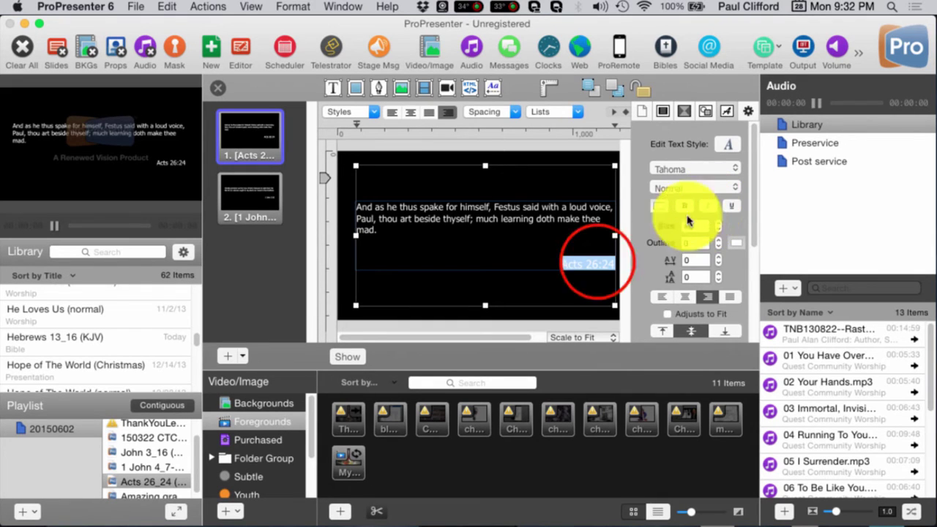
{"action": "left_click_drag", "start_coordinate": [549, 266], "coordinate": [615, 265]}
{"action": "left_click", "coordinate": [707, 207]}
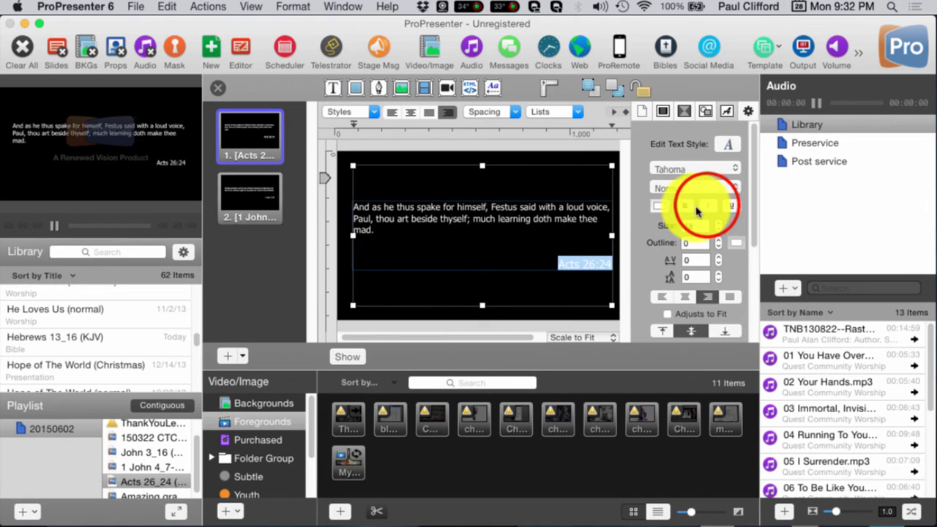
{"action": "left_click", "coordinate": [560, 218]}
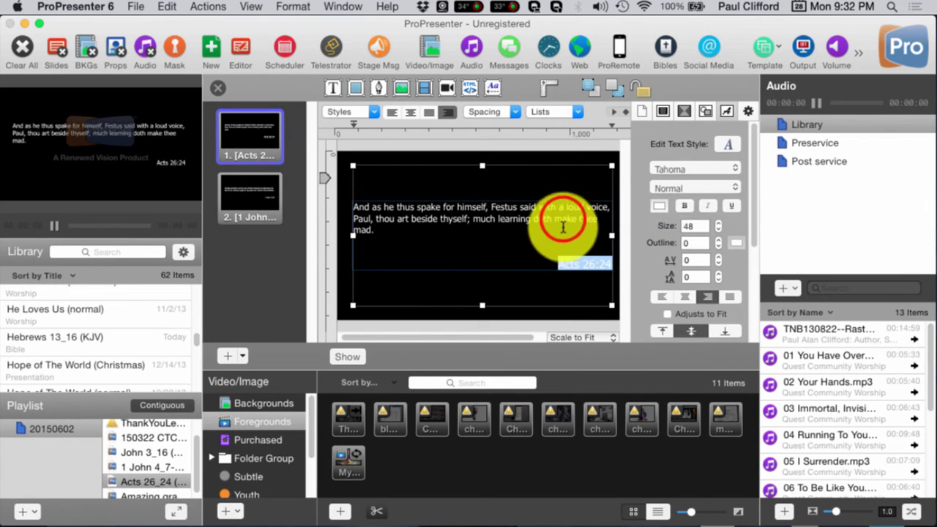
{"action": "left_click_drag", "start_coordinate": [553, 264], "coordinate": [628, 266]}
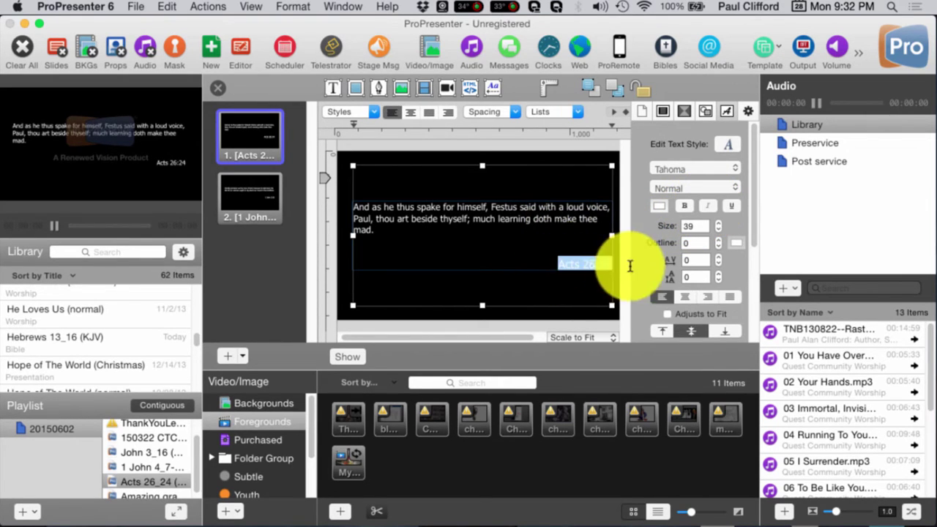
{"action": "left_click_drag", "start_coordinate": [492, 335], "coordinate": [451, 335]}
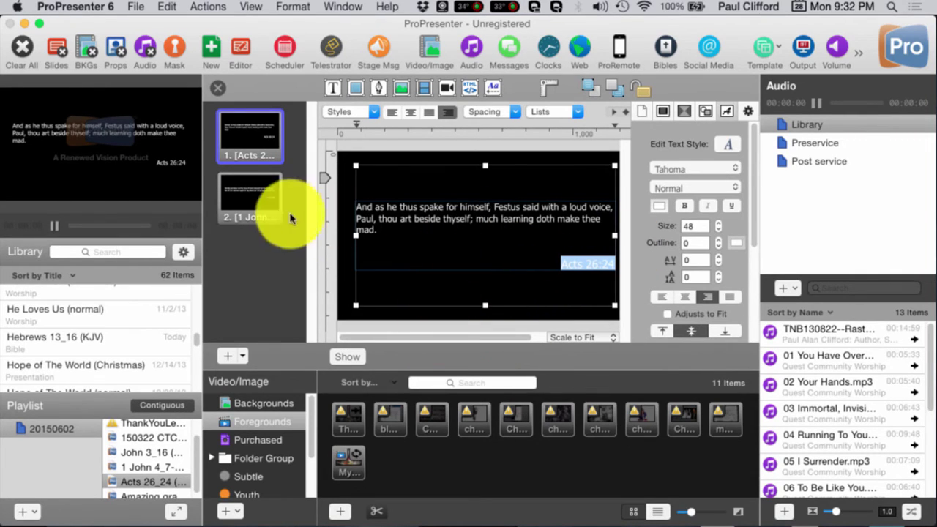
Load the red 1 John 4_7-8 verse slide (Tahoma 39) into the editor and select its text box
{"action": "left_click", "coordinate": [249, 194]}
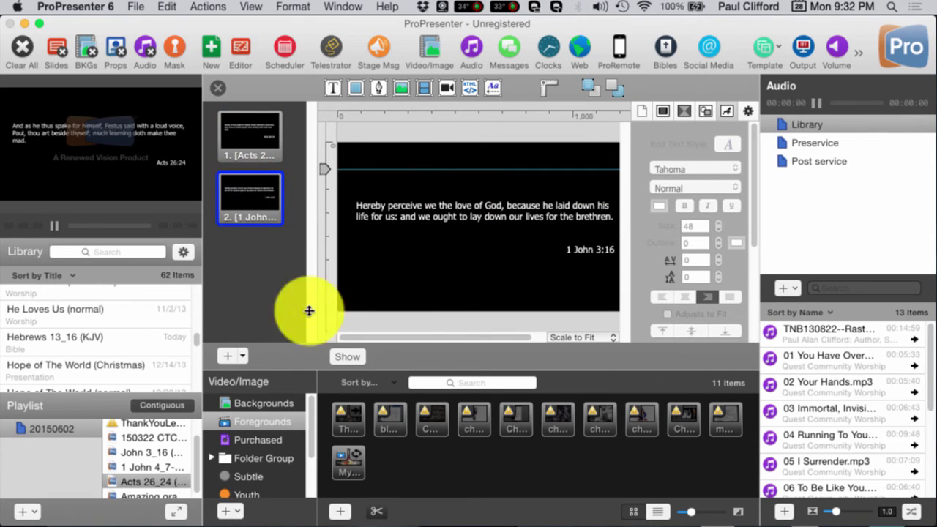
{"action": "left_click", "coordinate": [150, 467]}
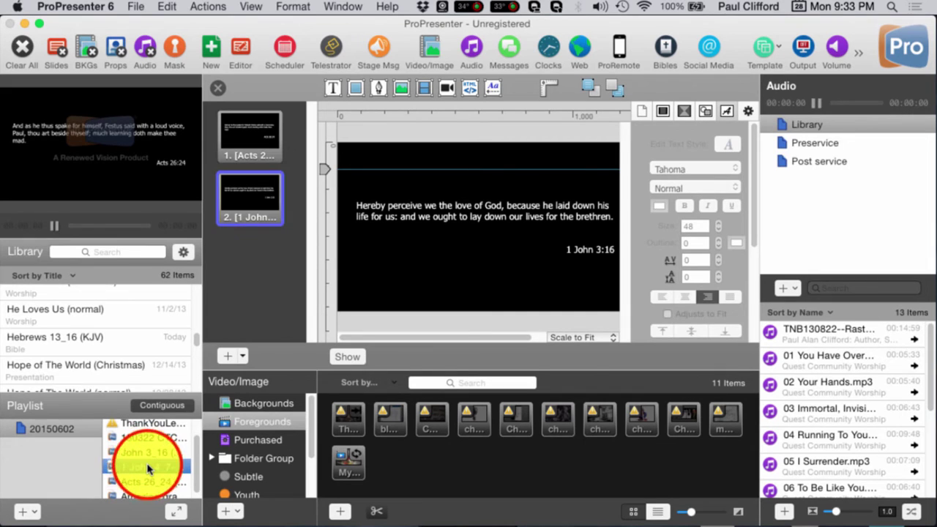
{"action": "left_click", "coordinate": [443, 233]}
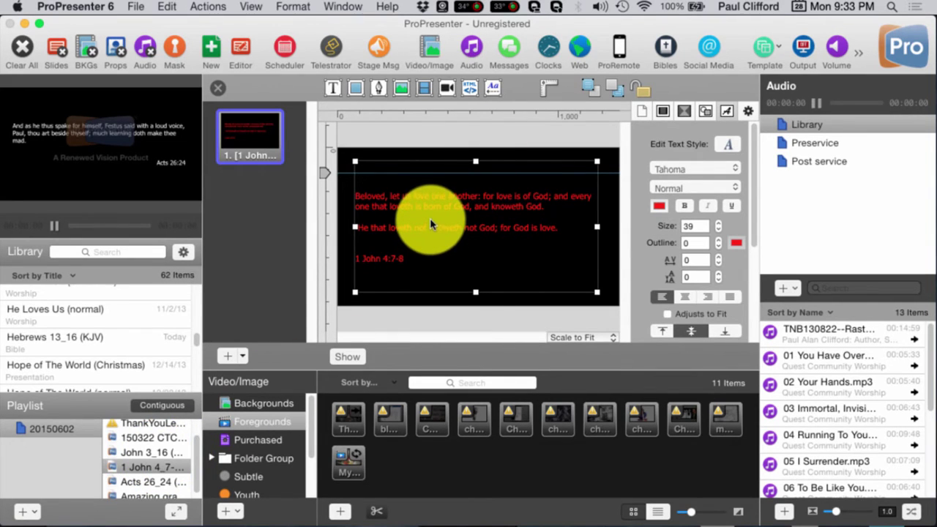
Glance at the Bibles browser, reselect the verse text box, then exit the editor with super+E
{"action": "left_click", "coordinate": [664, 45]}
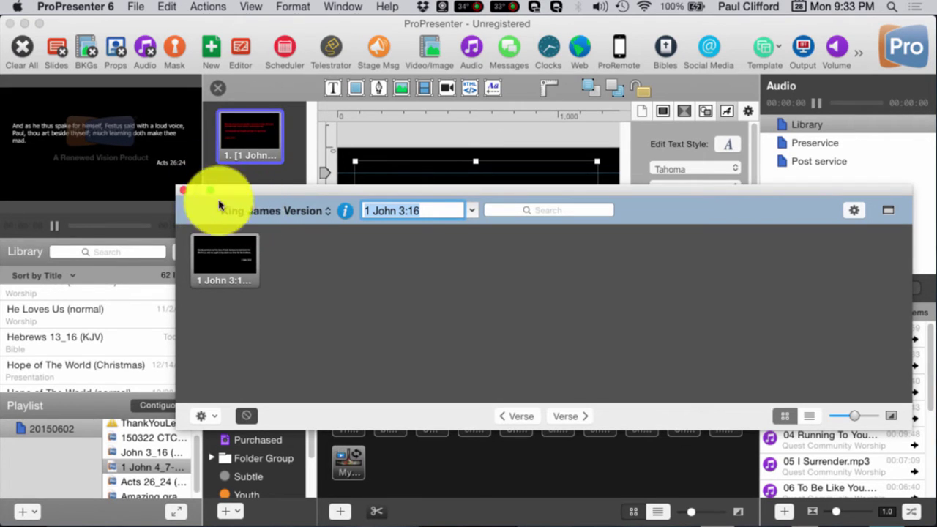
{"action": "left_click", "coordinate": [183, 192]}
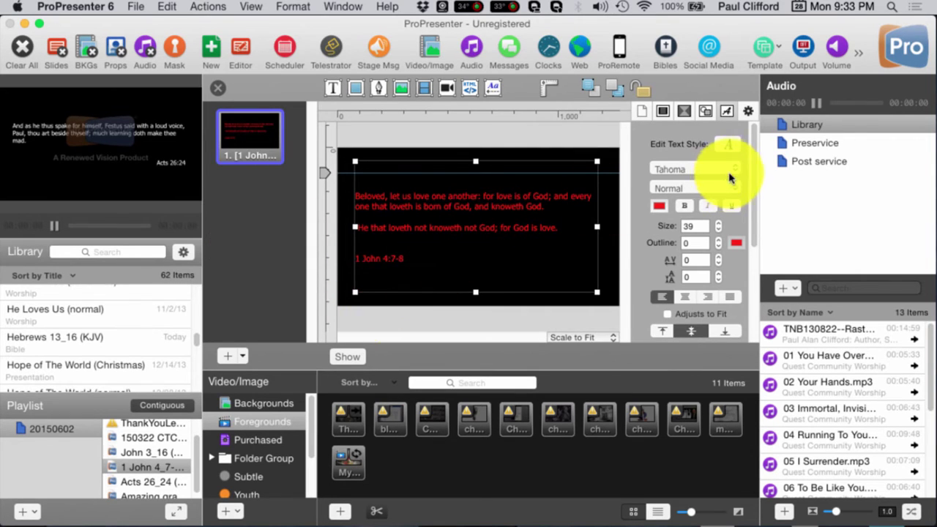
{"action": "left_click", "coordinate": [377, 235]}
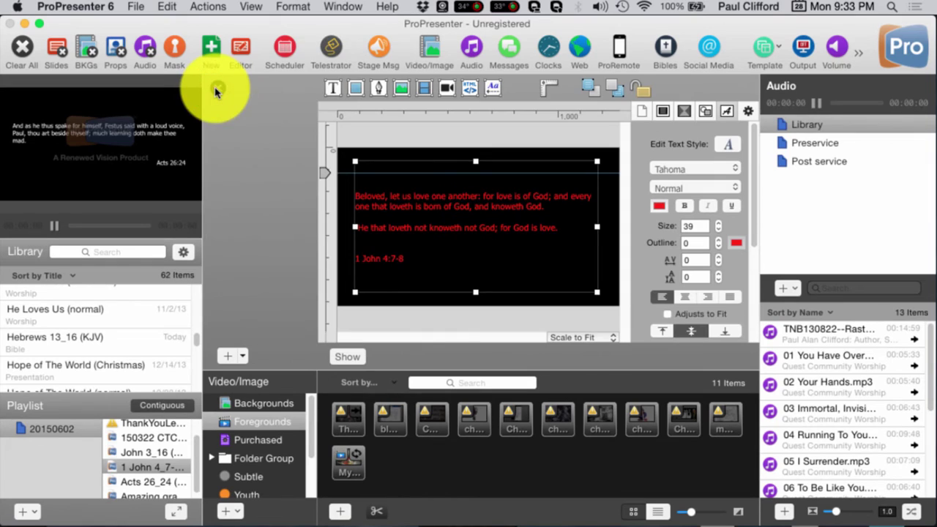
{"action": "key", "text": "super+e"}
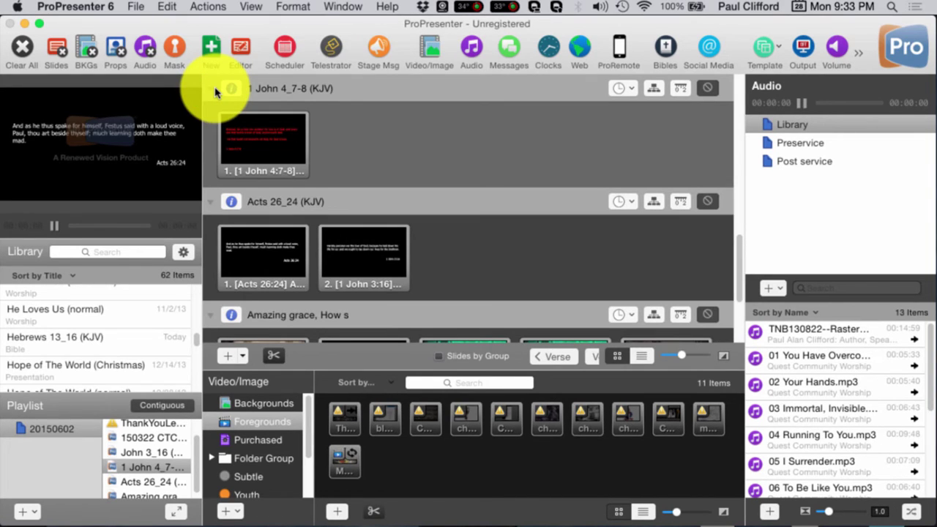